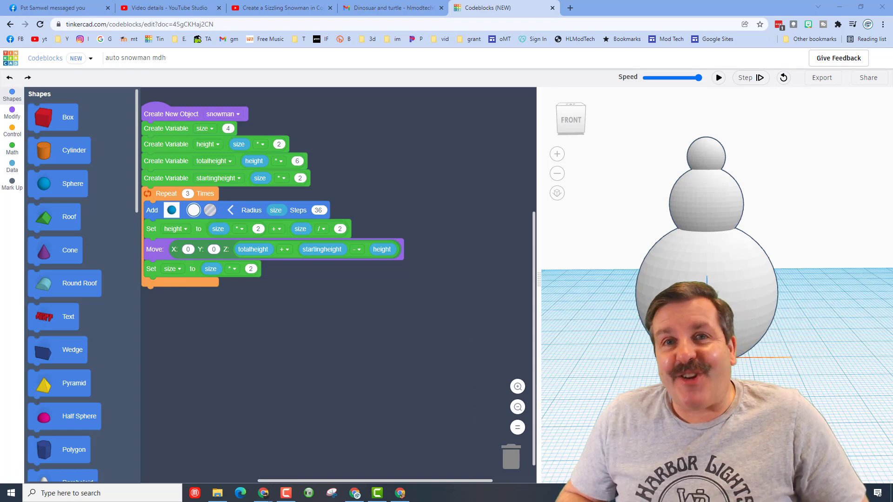
- Export the snowman codeblocks model as a reusable part named "snowman" and save the shape
scroll(528, 318, up, 1)
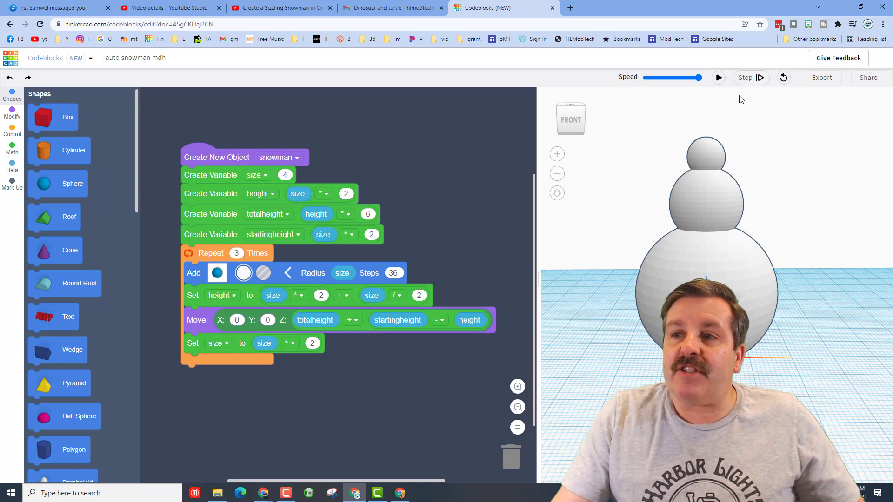
click(816, 81)
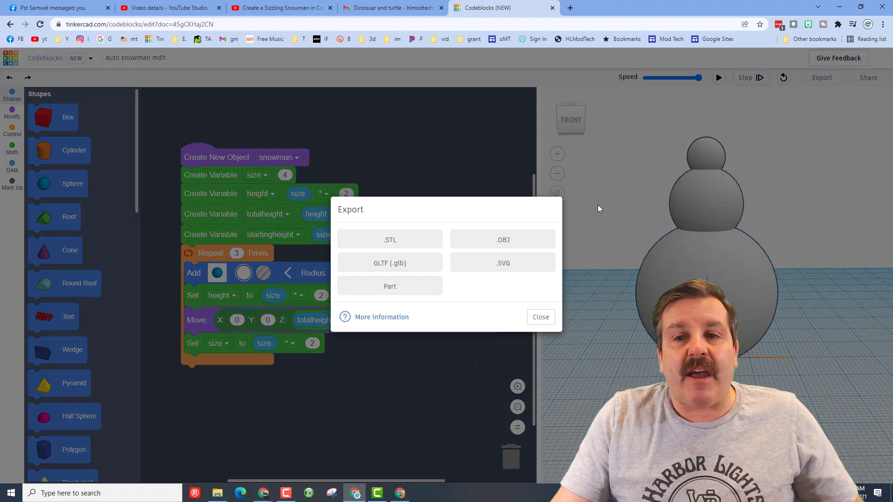
click(390, 287)
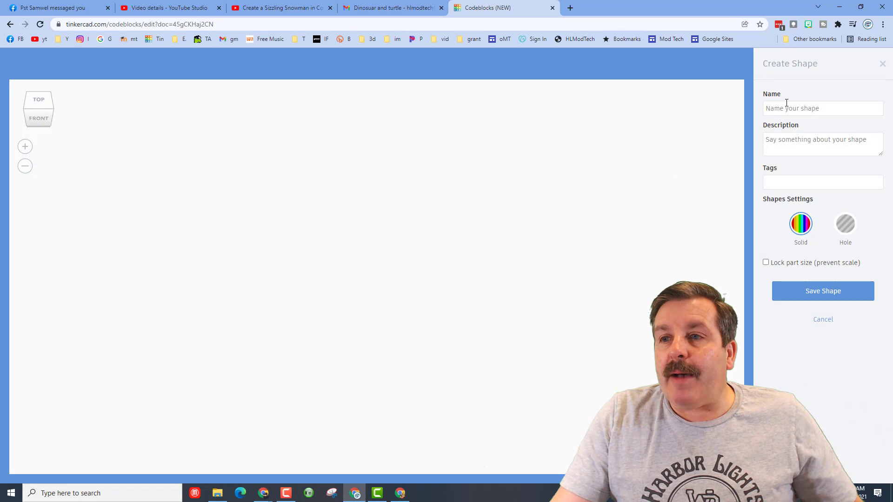
click(786, 104)
text(snow)
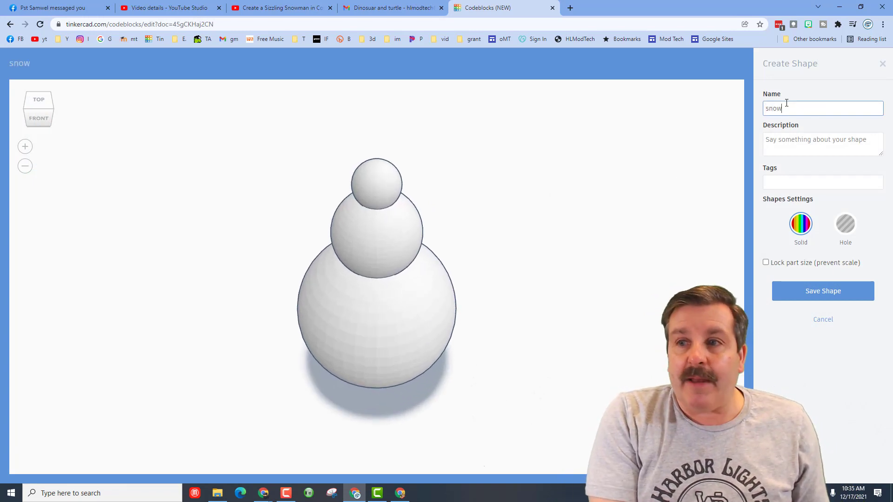
text(man)
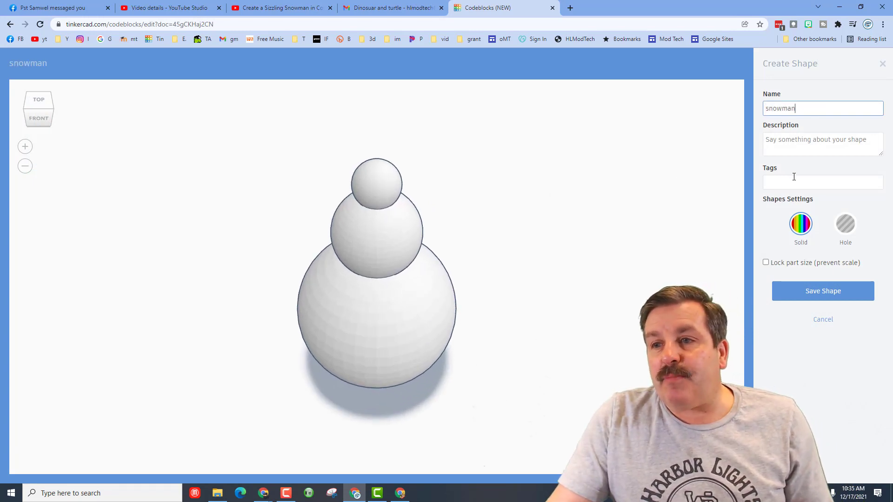
click(794, 176)
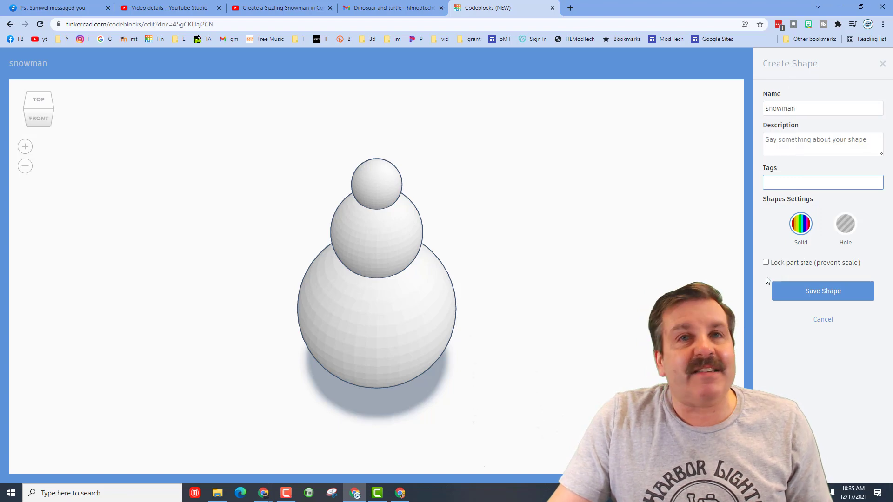
click(807, 297)
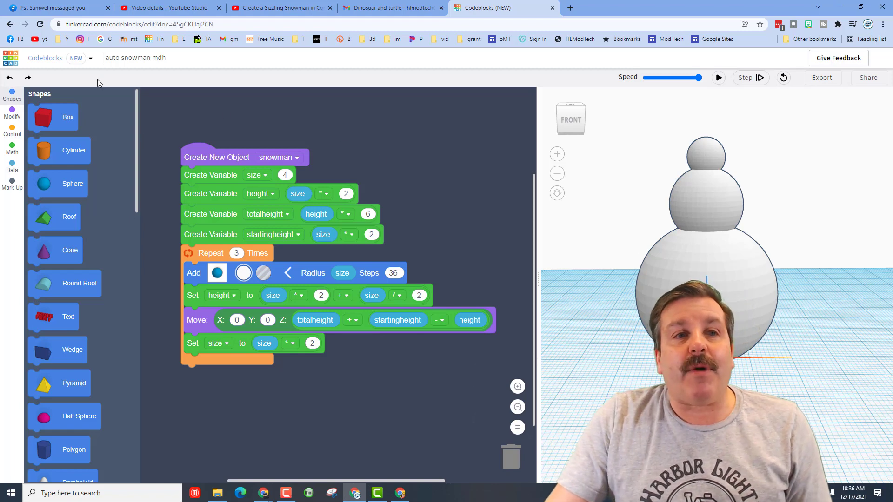
- Leave the codeblocks project for the dashboard's 3D designs and create a new design
click(7, 58)
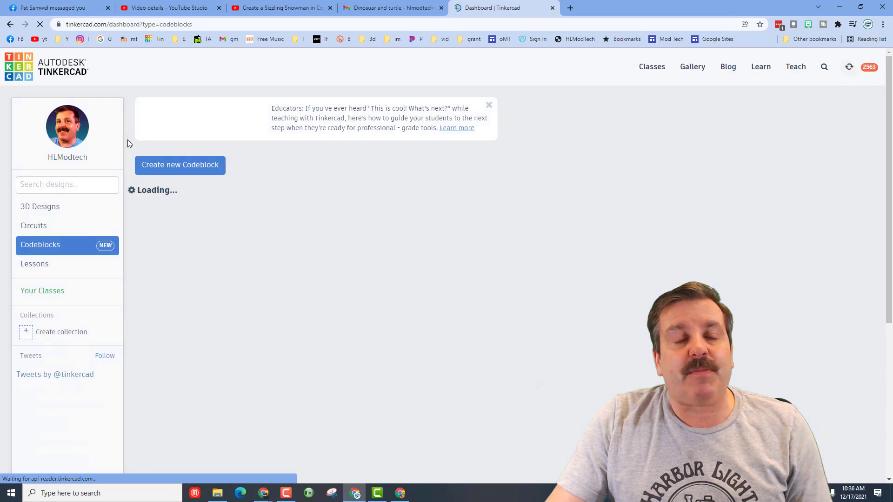
click(114, 207)
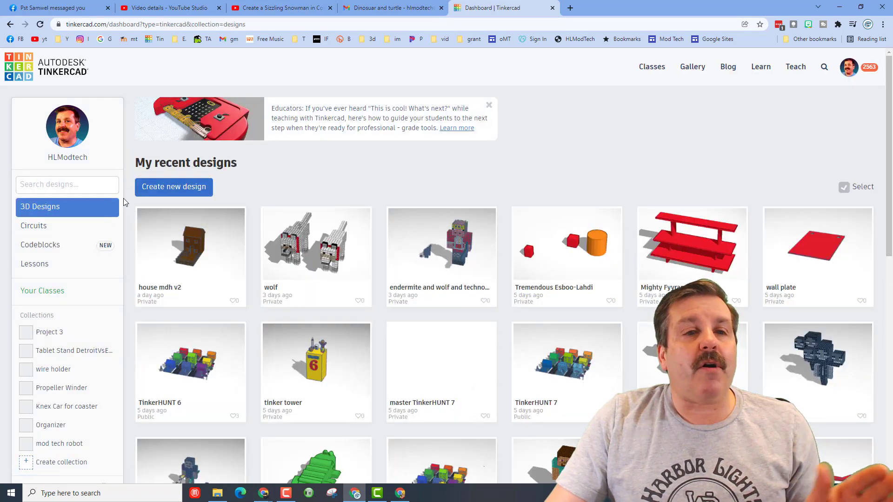
click(166, 189)
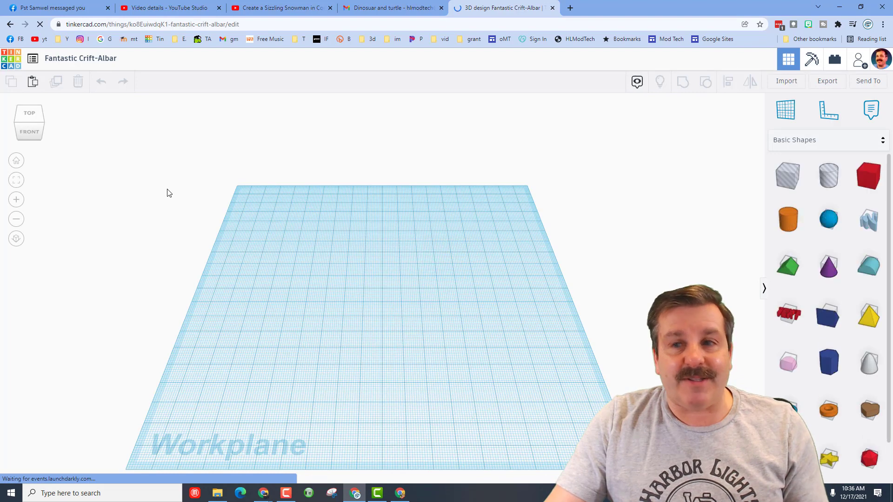
- Place the saved snowman from Your Creations at the workplane's centre and scale it proportionally to about 75 mm tall
click(795, 142)
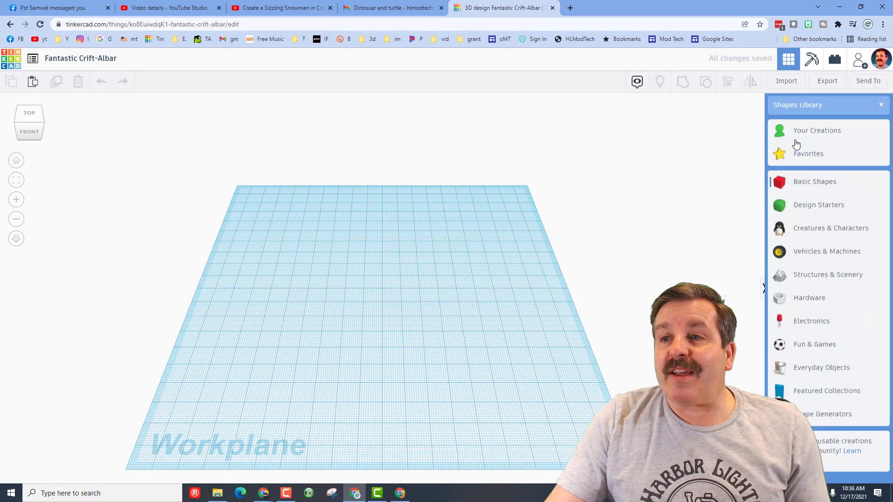
click(799, 132)
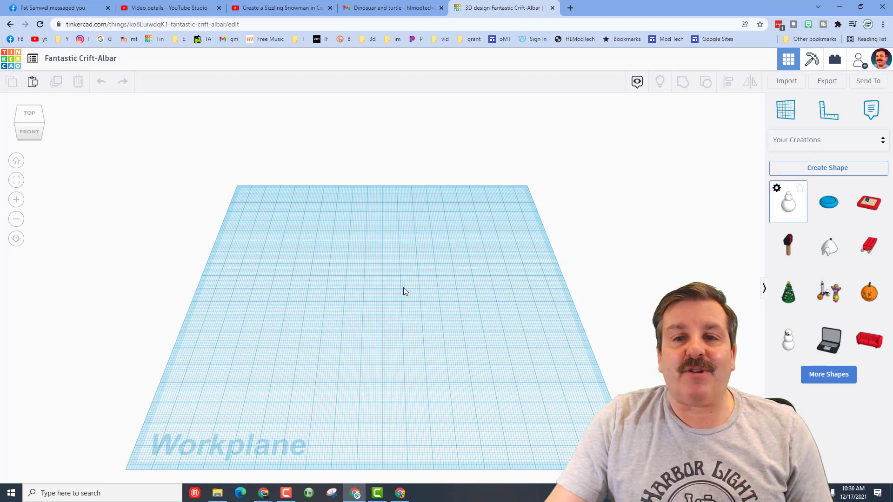
click(373, 305)
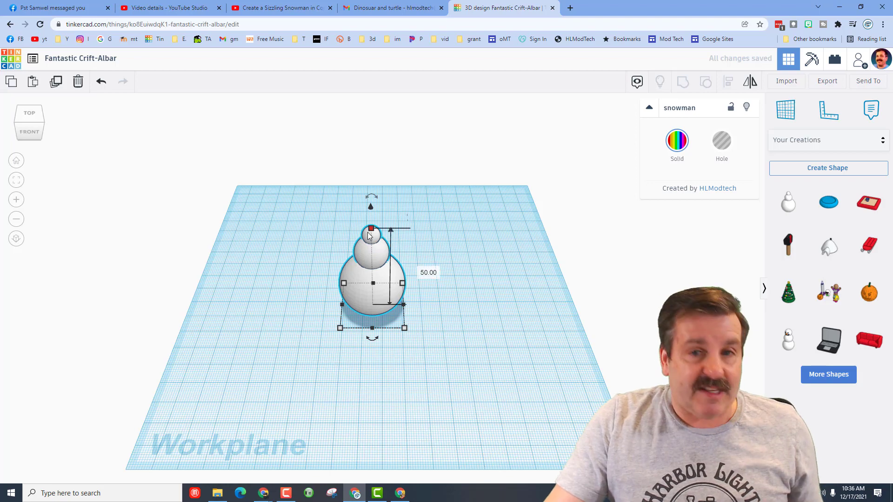
shift+drag(370, 229, 420, 178)
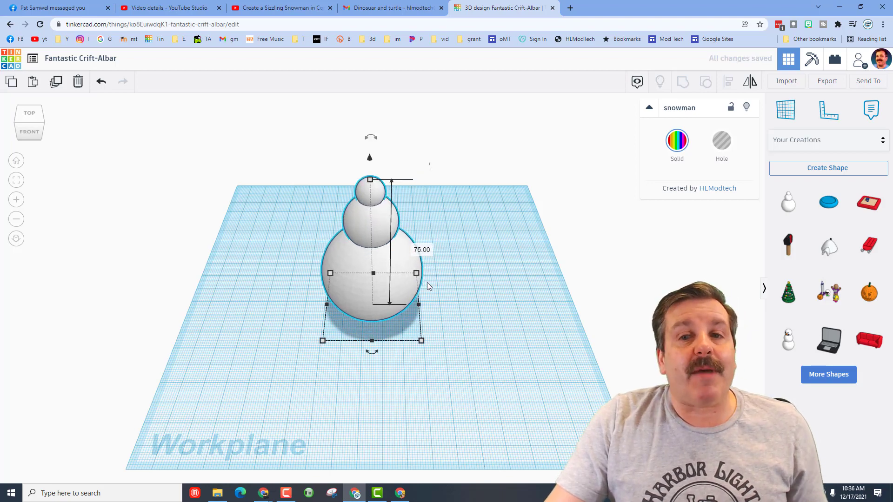
right_drag(427, 283, 452, 272)
scroll(451, 275, up, 2)
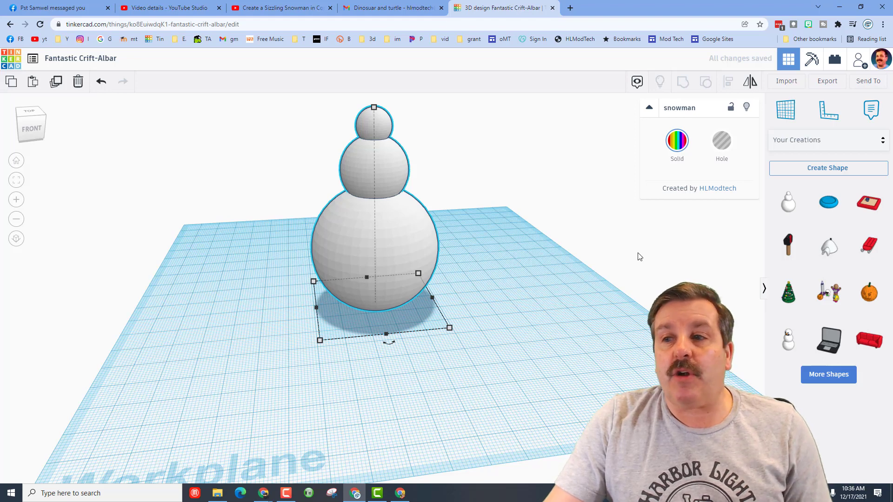
- Find the black pilgrim hat among Your Creations and place it on the workplane beneath the snowman
click(843, 373)
scroll(827, 355, down, 2)
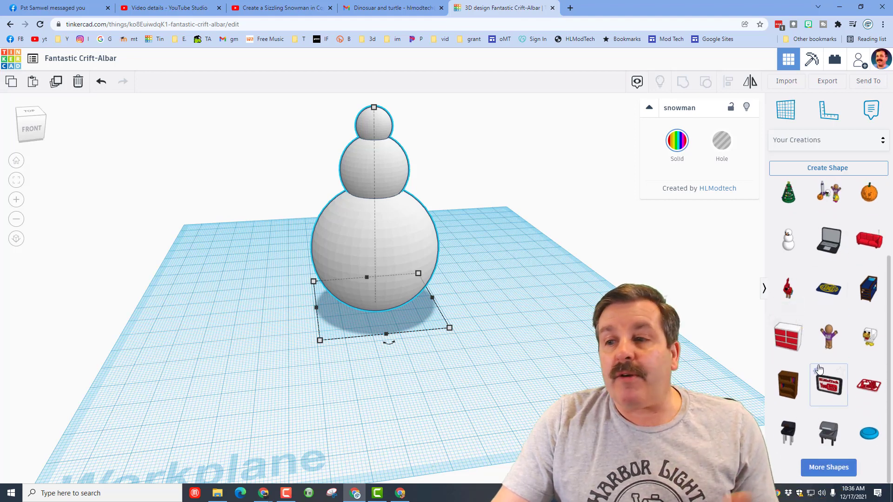
click(828, 468)
scroll(861, 393, down, 4)
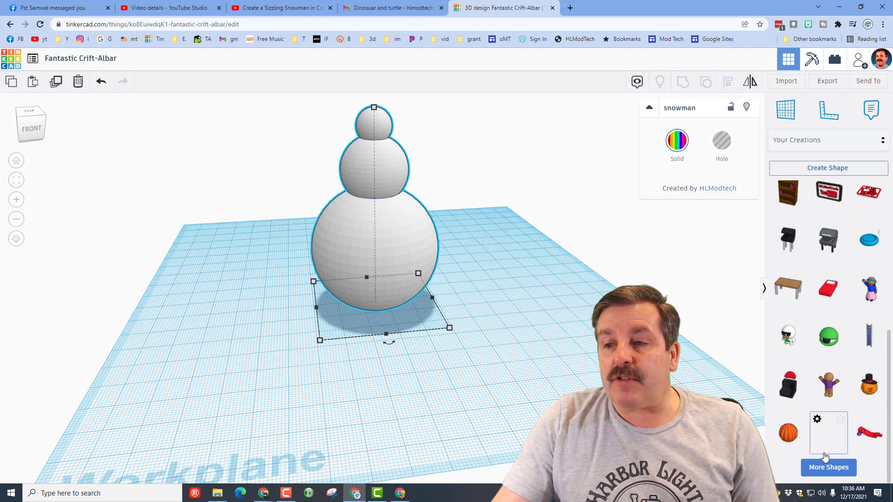
click(826, 467)
scroll(831, 385, down, 4)
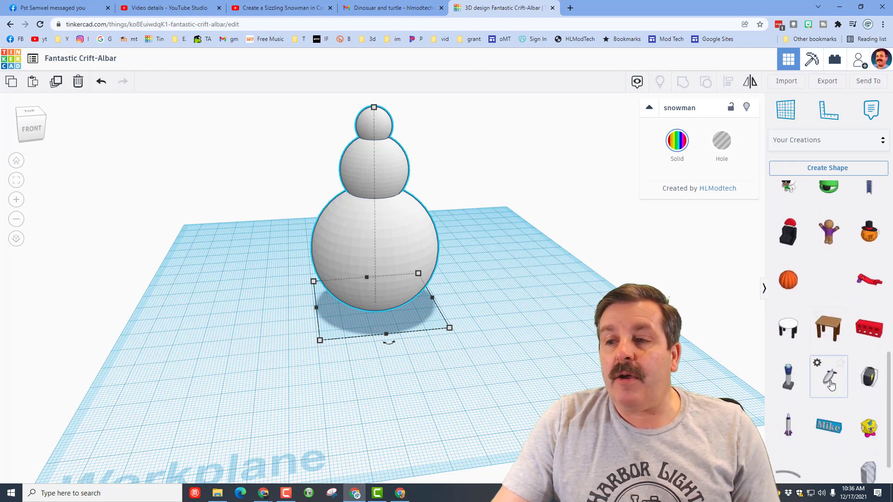
click(827, 473)
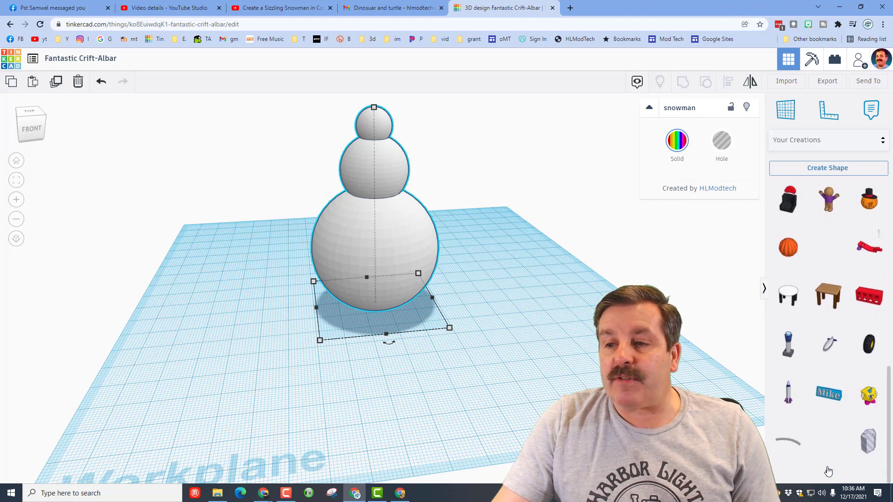
scroll(834, 397, down, 3)
scroll(833, 397, down, 2)
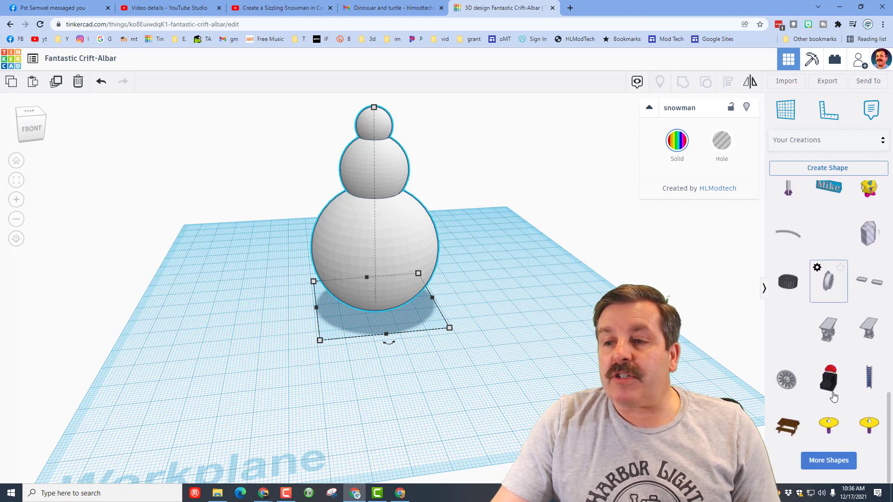
click(829, 474)
scroll(831, 465, down, 5)
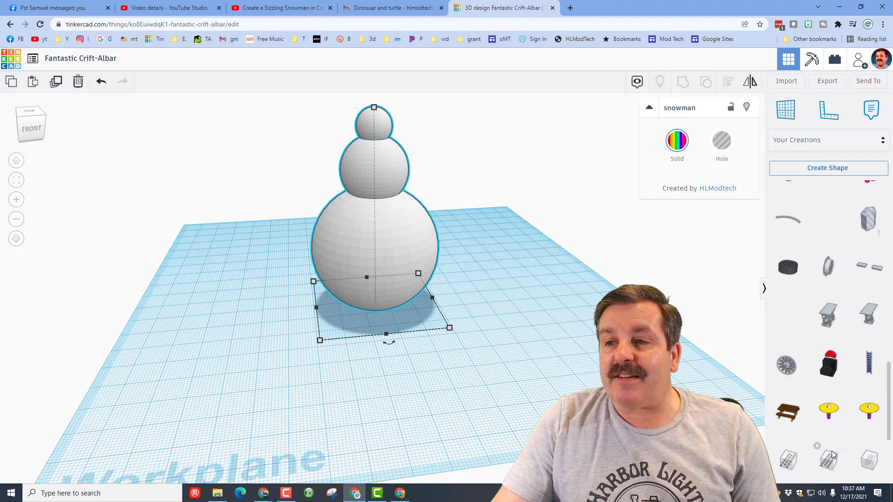
click(829, 454)
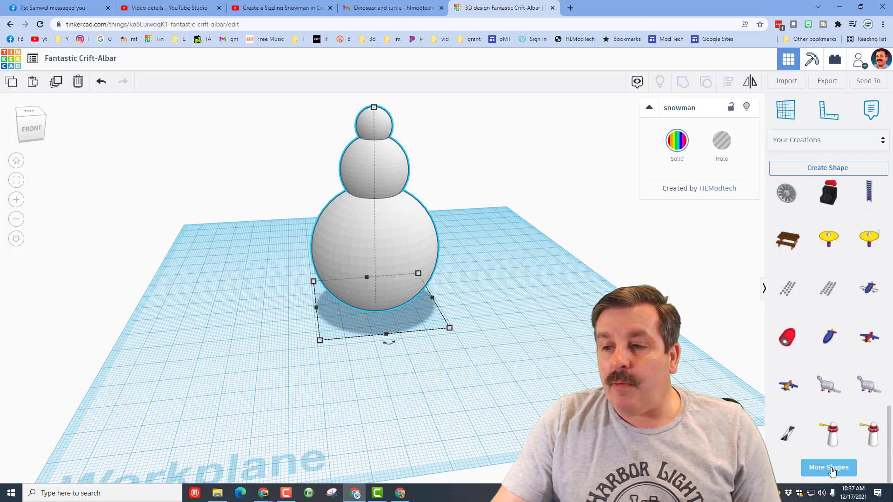
scroll(835, 448, down, 4)
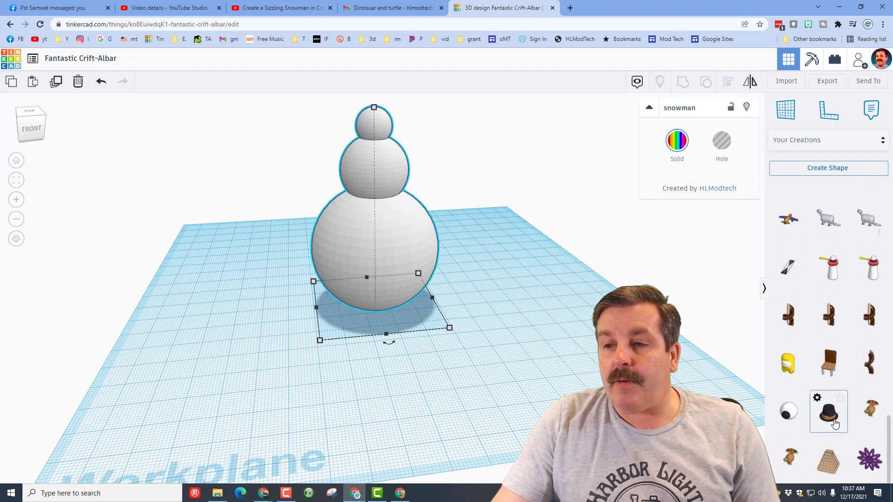
click(482, 351)
drag(352, 249, 415, 317)
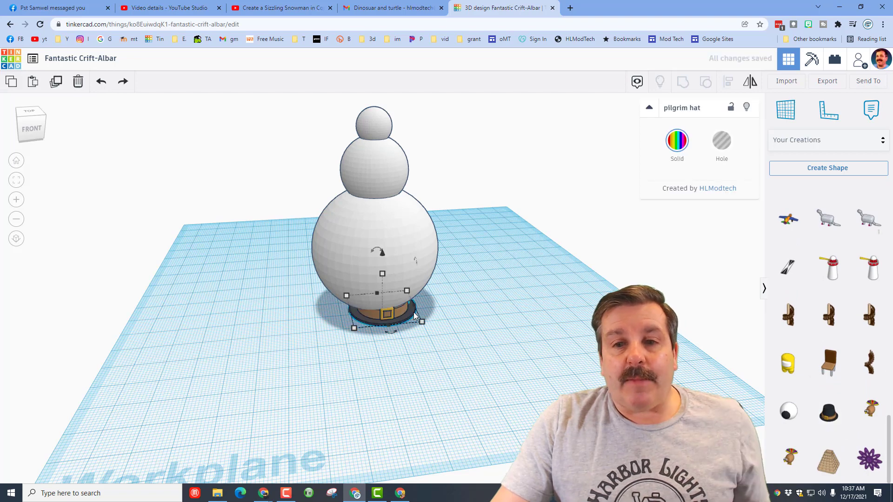
- Raise the pilgrim hat vertically until it sits on top of the snowman's head
key(ctrl+Up)
key(ctrl+Up)
key(ctrl+Up)
key(ctrl+Up)
key(ctrl+Up)
key(ctrl+Up)
key(ctrl+Up)
key(ctrl+Up)
key(ctrl+Up)
key(ctrl+Up)
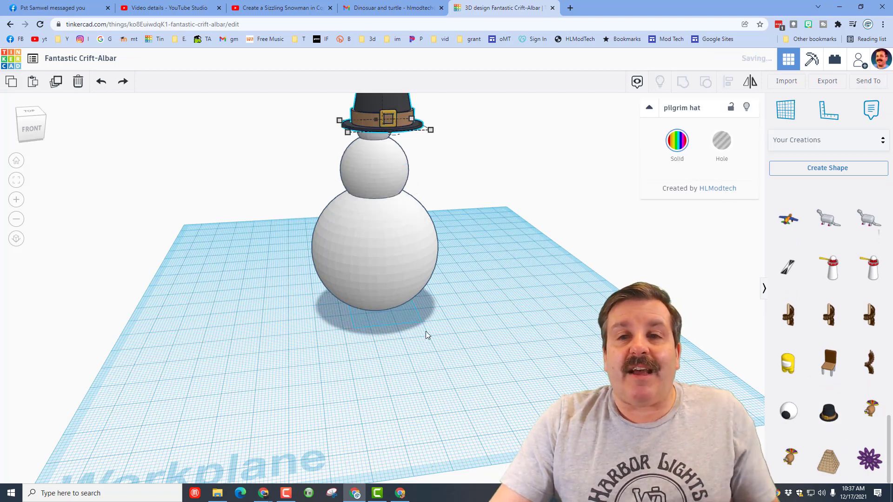
right_drag(426, 331, 423, 227)
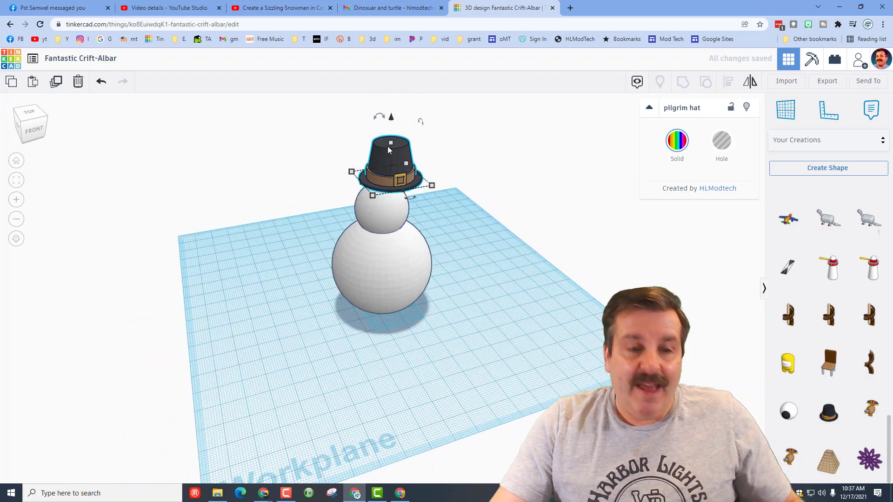
- Shrink the pilgrim hat proportionally to suit the head and nudge it sideways until it is centred
mouse_move(394, 149)
shift+drag(394, 148, 394, 169)
key(Left)
key(Left)
key(Left)
key(Left)
key(Left)
key(Left)
key(Left)
key(Left)
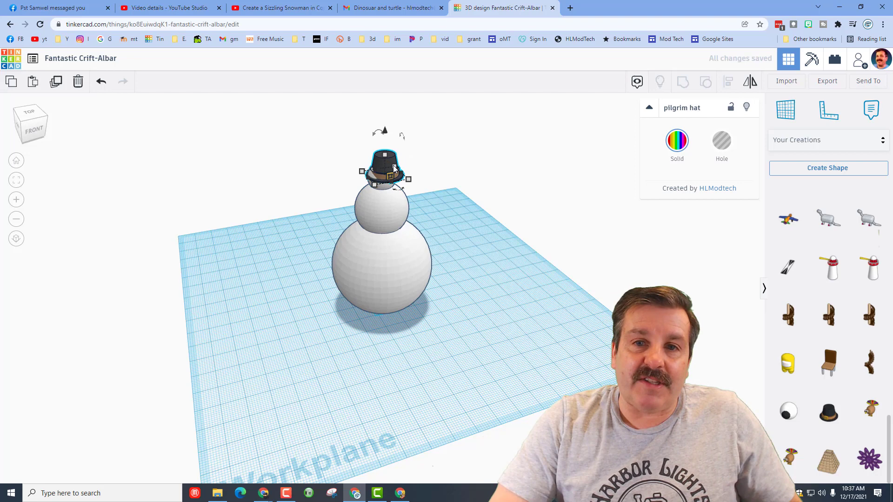
- Add the eye shape from Your Creations, lift it to the snowman's head and reduce its size
right_drag(394, 169, 443, 176)
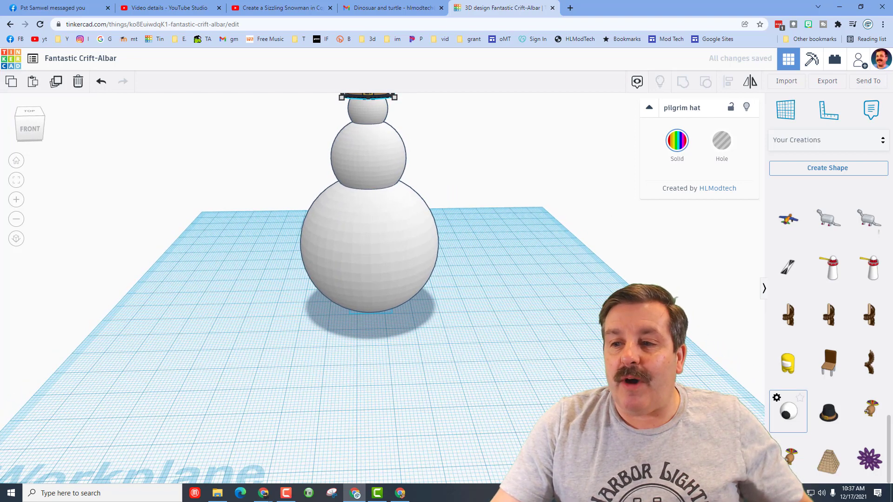
drag(788, 411, 359, 339)
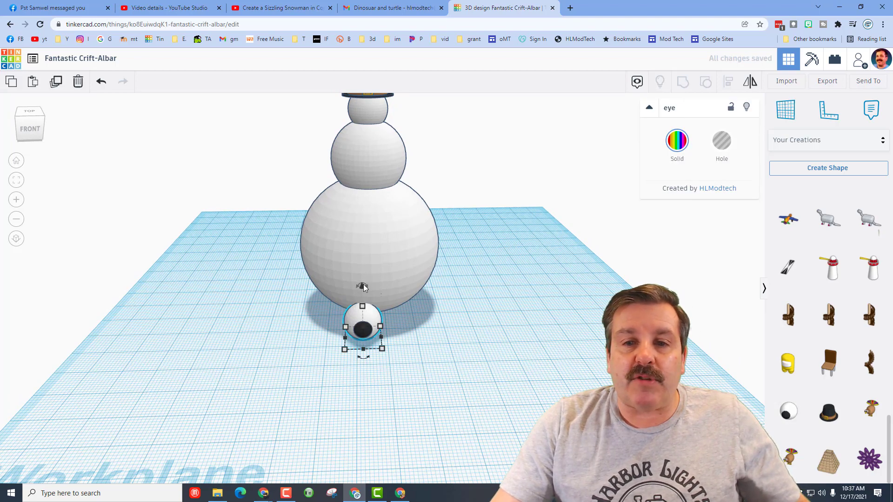
drag(362, 287, 362, 88)
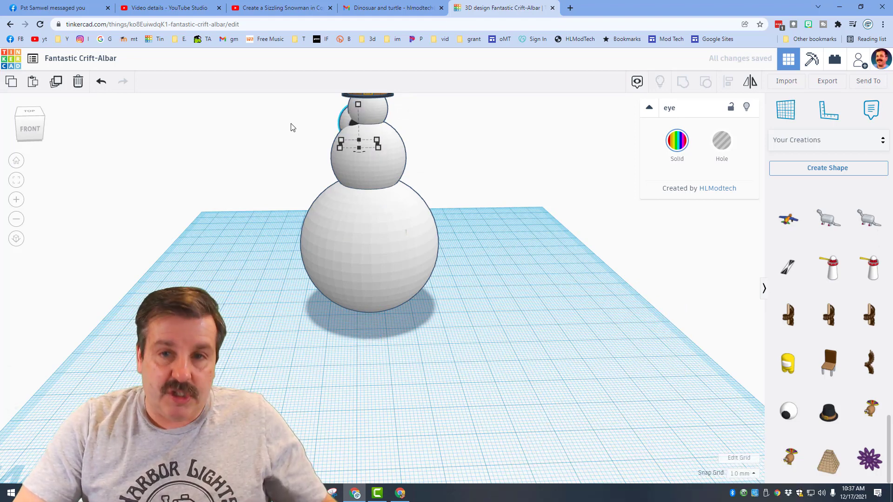
mouse_move(362, 113)
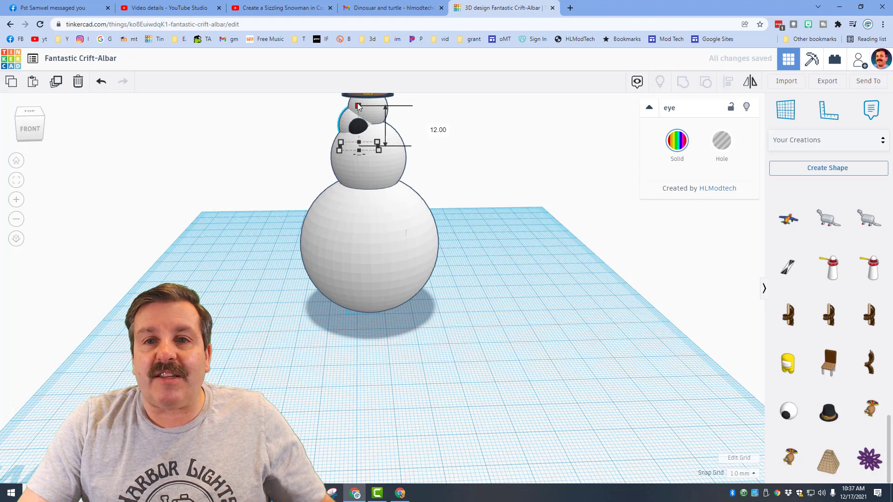
drag(363, 113, 365, 130)
- Set the snap grid to 0.1 mm, then shrink the eye slightly and nudge it into position on the face
key(f)
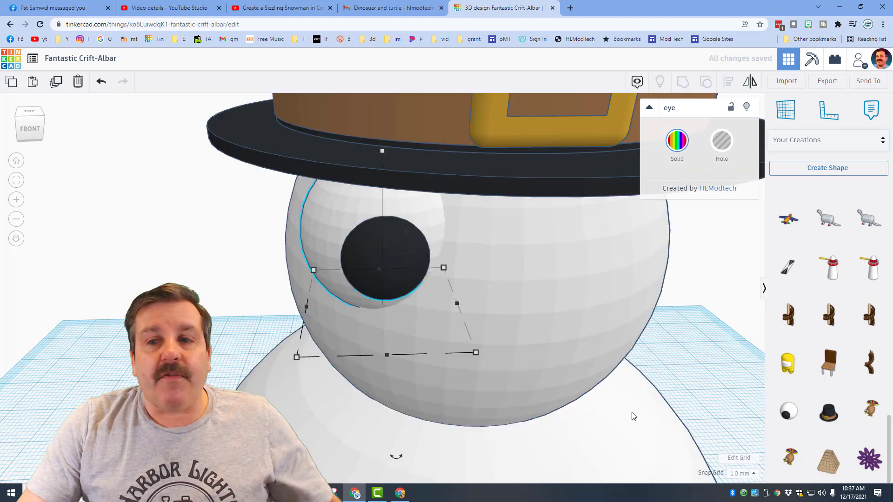
click(733, 475)
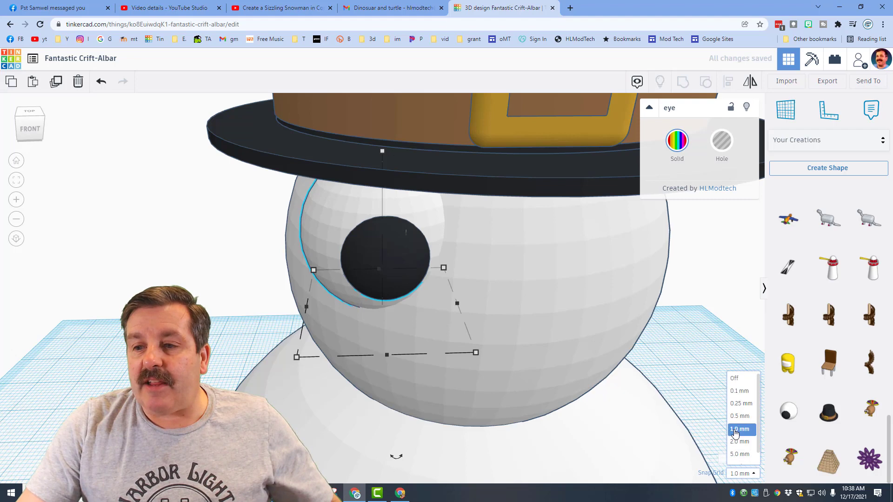
click(739, 396)
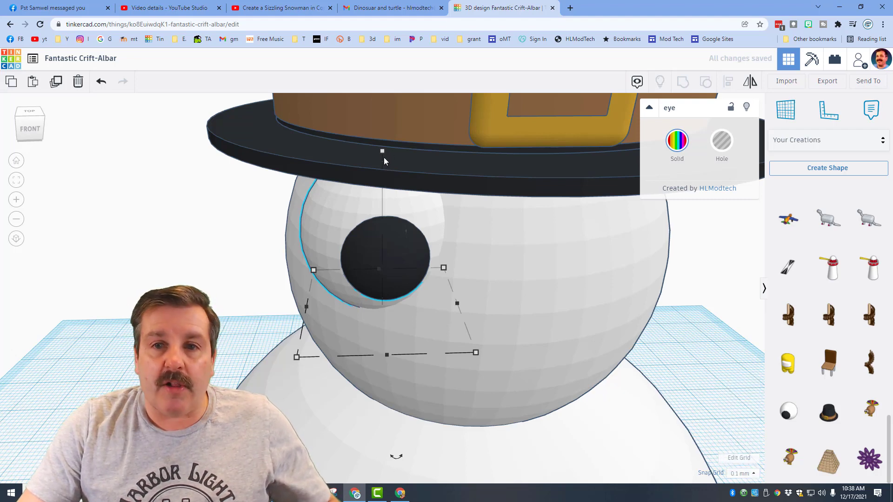
drag(383, 152, 385, 192)
key(Right)
key(Down)
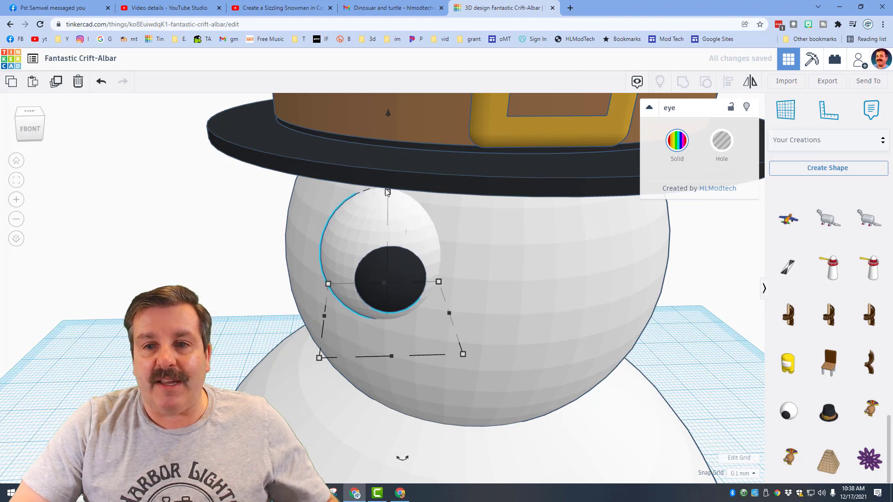
- Shrink the eye slightly, then duplicate it and shift the copy sideways across the face as the second eye
shift+drag(385, 190, 392, 217)
key(ctrl+d)
key(Right)
key(Right)
key(Right)
key(Right)
key(Right)
key(Right)
key(Right)
key(Right)
key(Right)
key(Right)
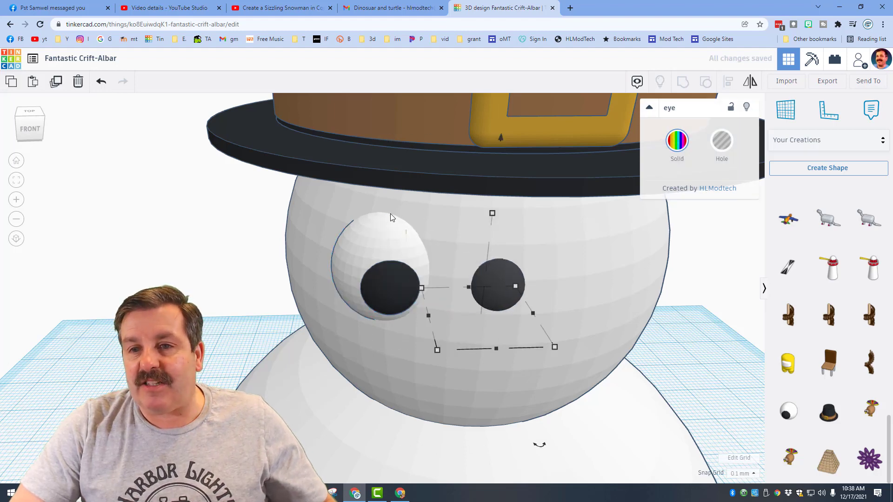
key(Right)
key(Right)
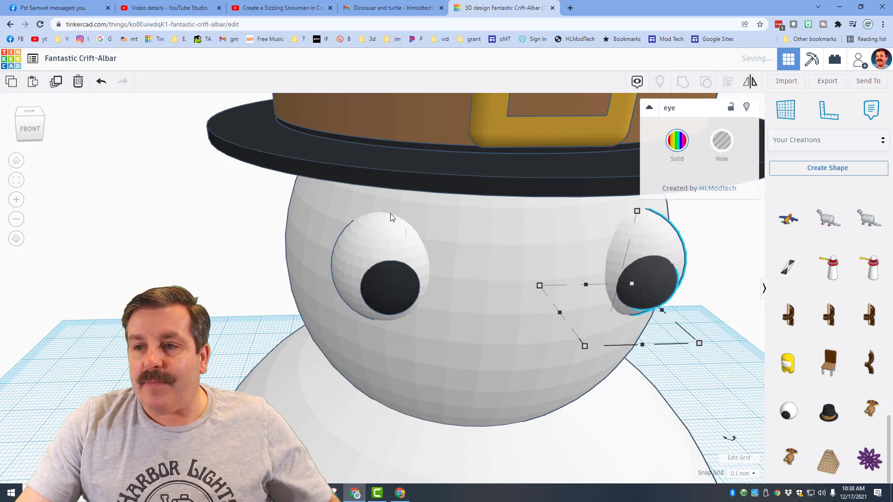
scroll(569, 312, down, 5)
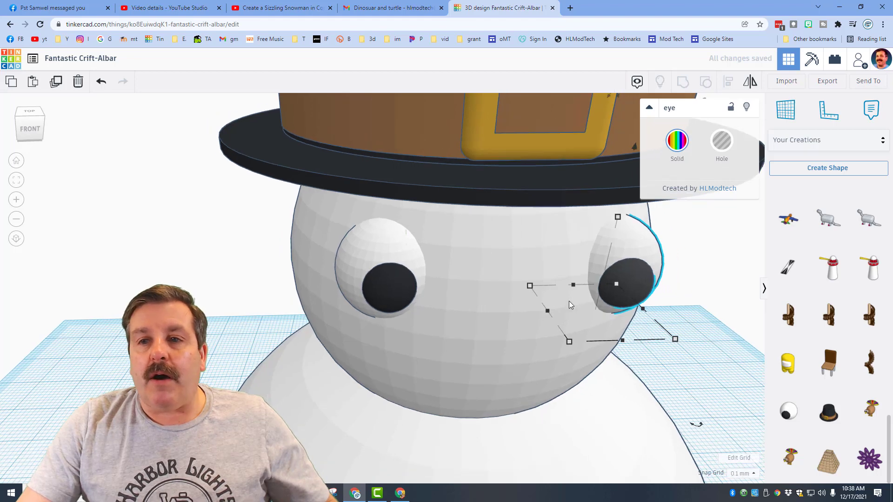
- Add a Basic Shapes cone on a workplane set on the snowman's face and shrink it proportionally to about 3.8 mm wide
mouse_move(510, 287)
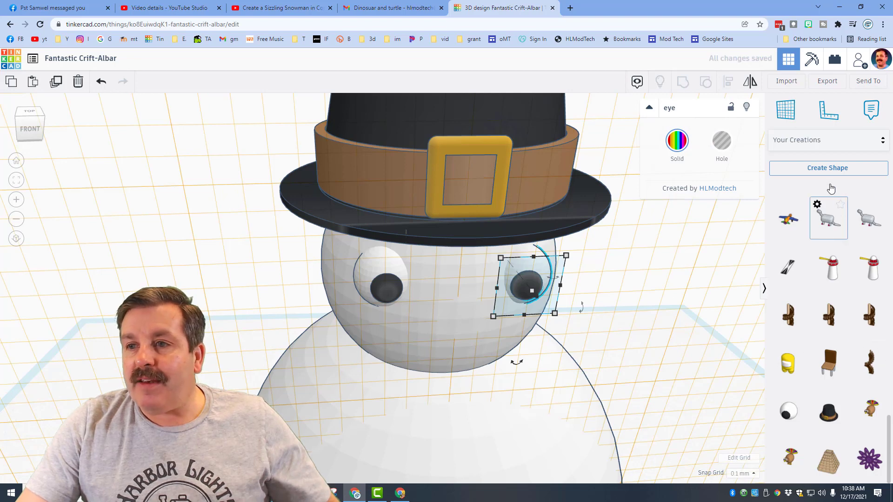
click(828, 140)
click(814, 181)
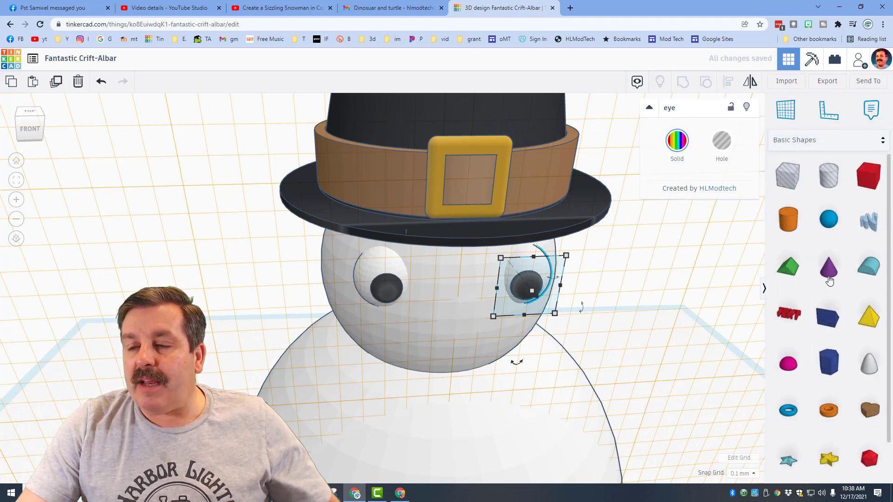
drag(629, 272, 408, 268)
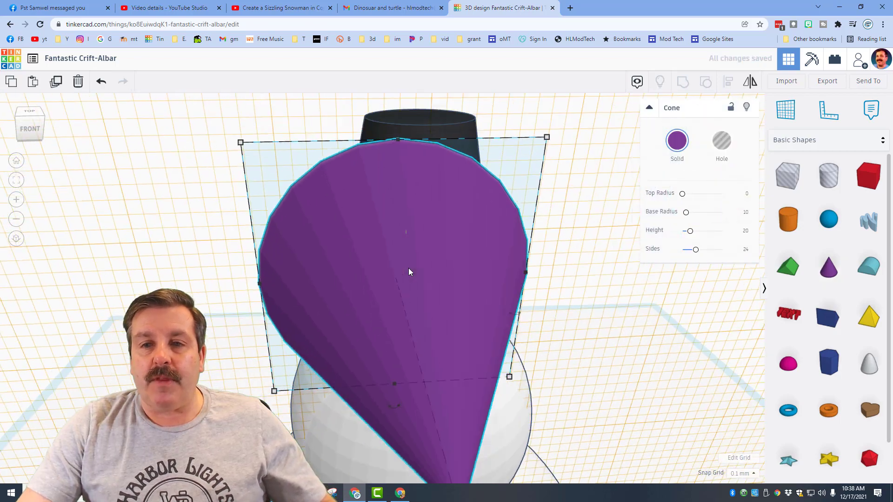
drag(469, 207, 344, 350)
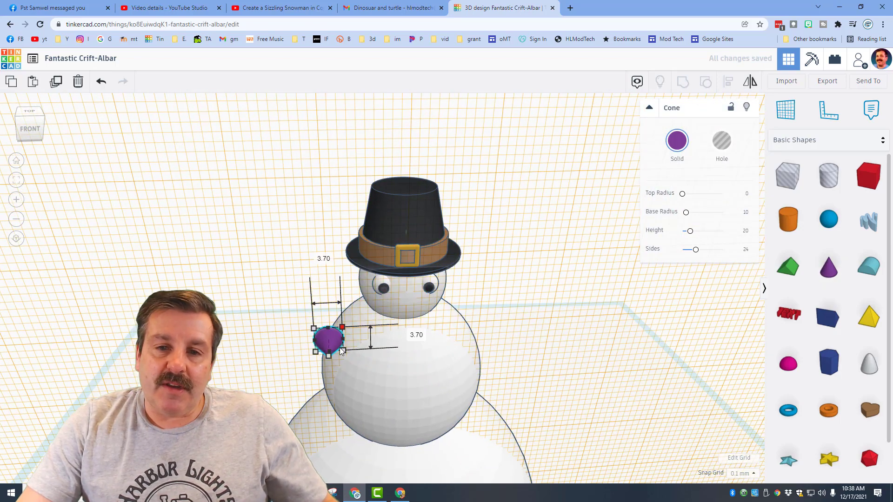
- Colour the cone orange and stretch its length to 9 mm to form a carrot nose
click(677, 140)
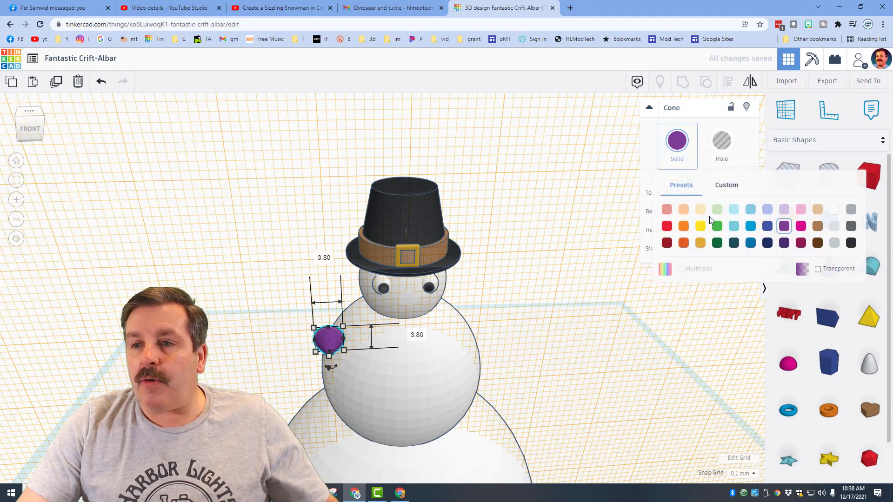
click(683, 227)
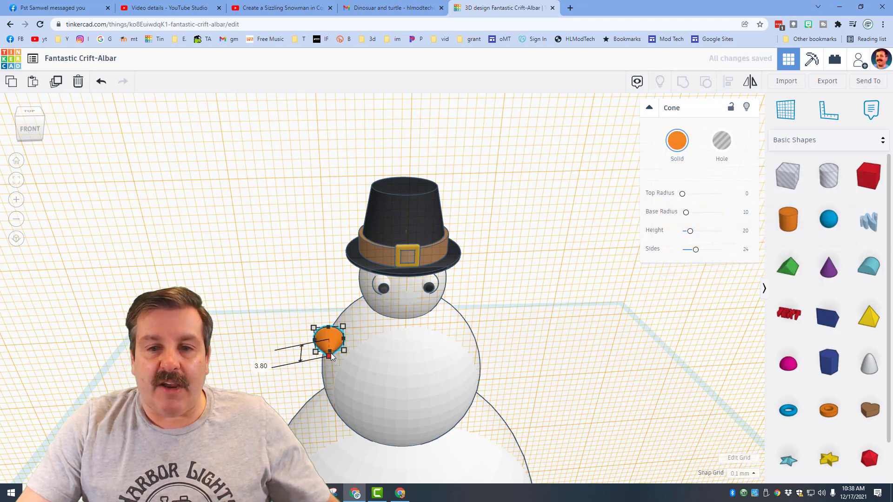
drag(331, 356, 332, 383)
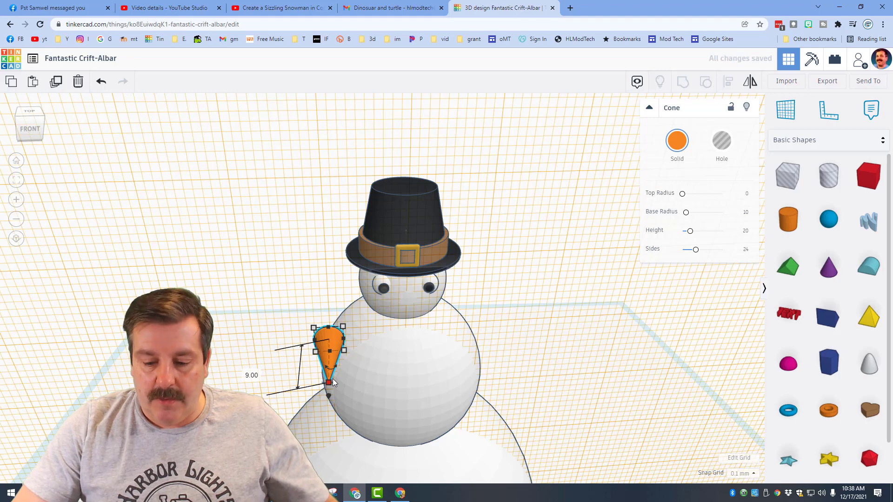
- Move the carrot nose sideways from beside the body and bring it to just below the snowman's eyes
key(Right)
key(Right)
key(Right)
key(Right)
key(Right)
key(Right)
key(Right)
key(Right)
key(Right)
key(Right)
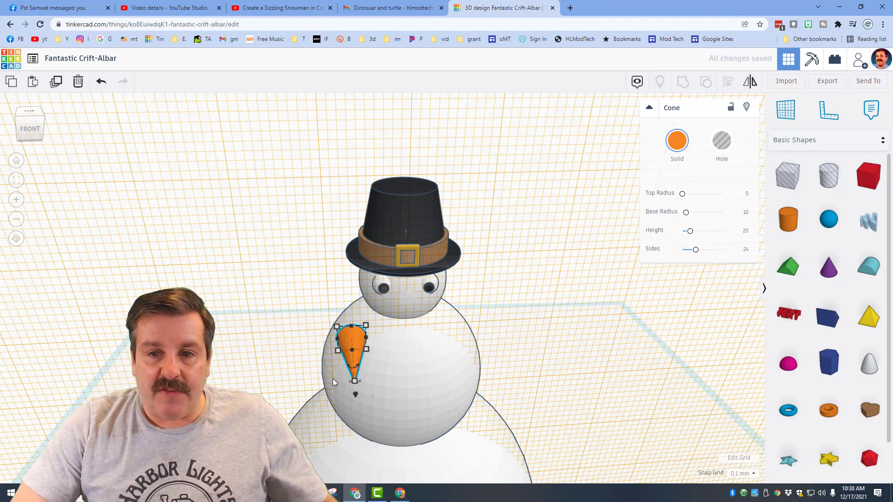
key(Right)
key(Right)
key(Right)
key(ctrl+Up)
key(ctrl+Up)
key(ctrl+Up)
key(ctrl+Up)
key(ctrl+Up)
key(ctrl+Up)
key(ctrl+Up)
key(ctrl+Up)
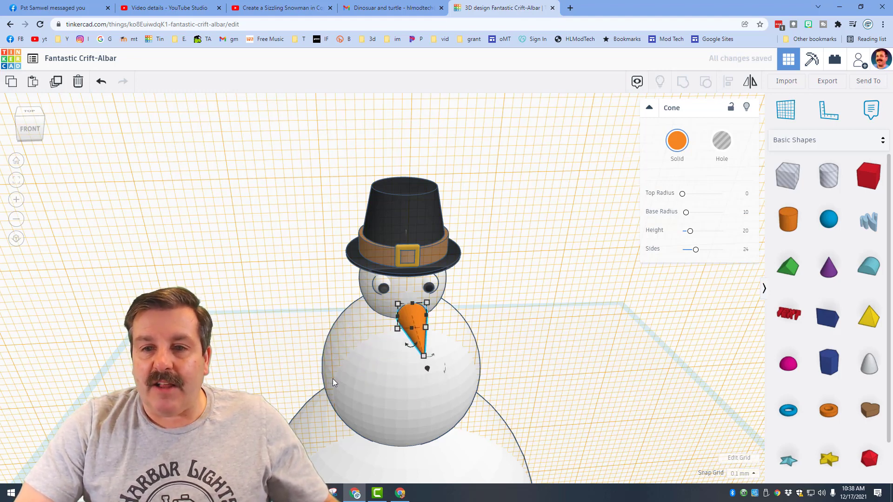
- Nudge the carrot nose up and sideways until it sits centred between the eyes, and check its placement from another angle
key(Up)
key(Up)
key(Up)
key(Up)
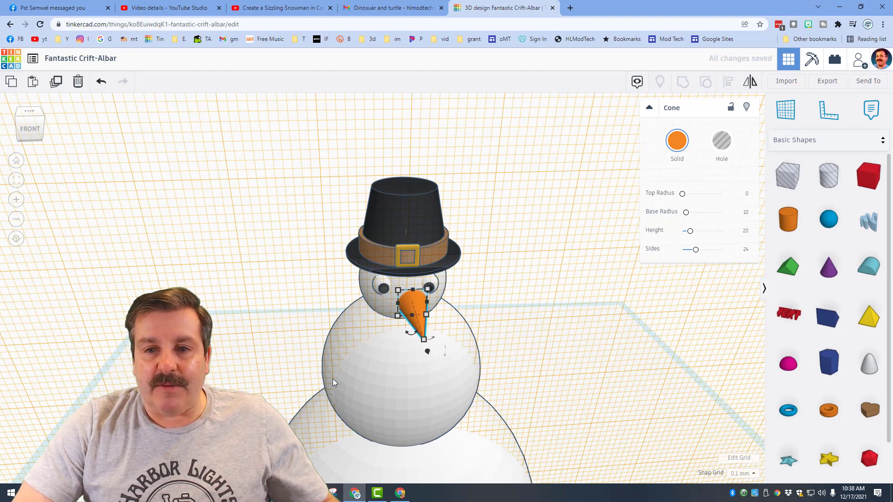
key(Left)
key(Left)
key(Left)
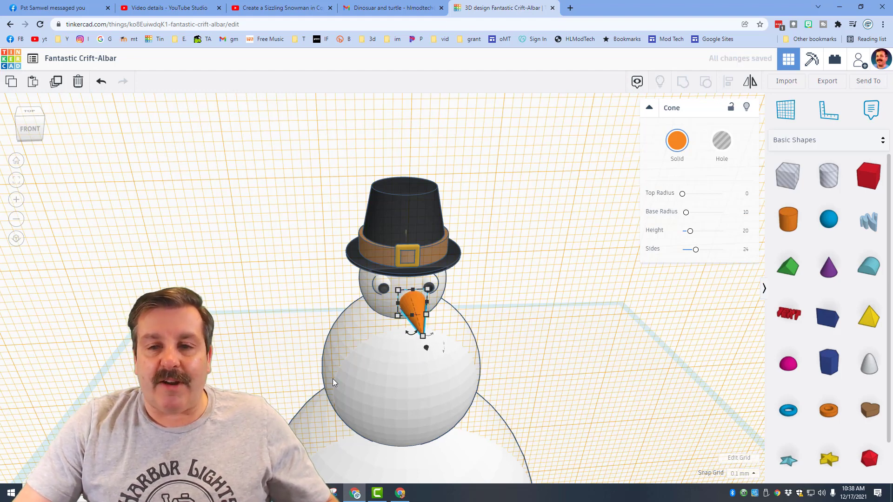
key(Up)
key(Up)
key(Up)
key(Up)
key(Up)
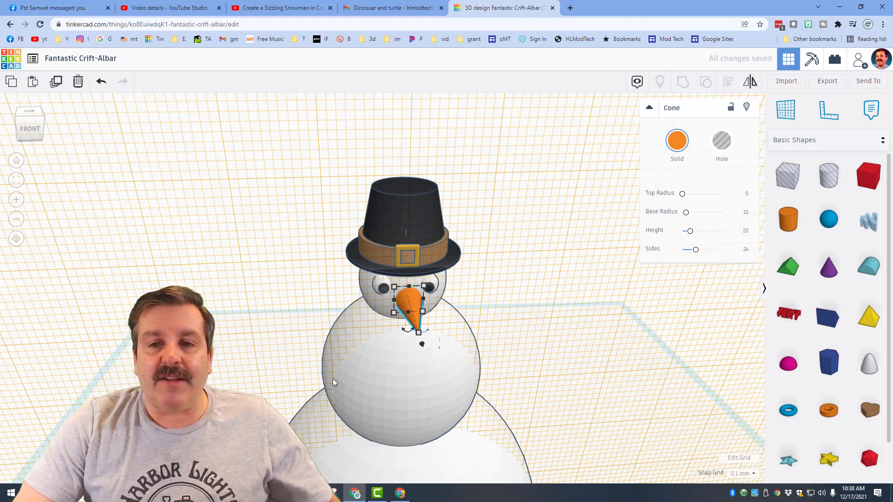
key(Up)
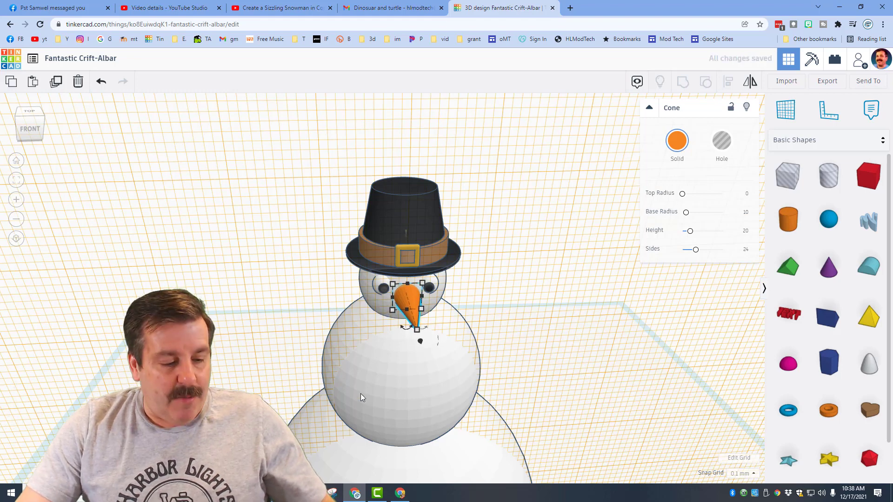
right_drag(685, 444, 526, 347)
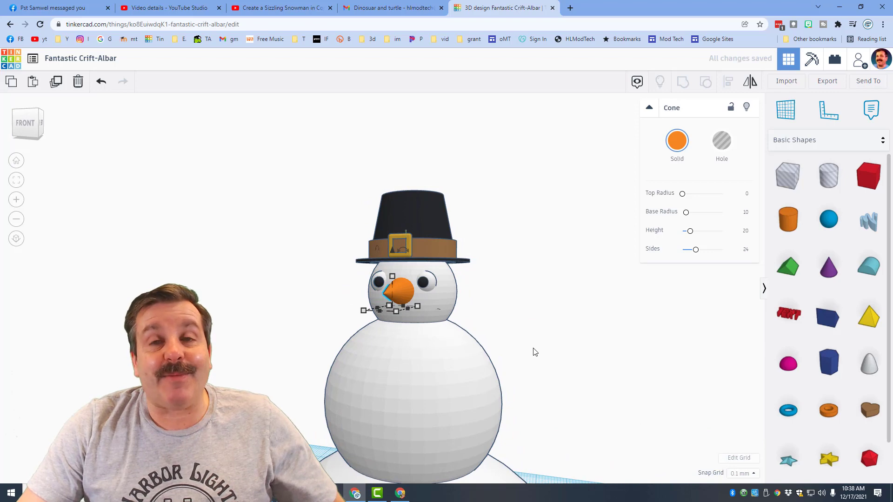
- Rename the design as "snowman mdh5"
click(83, 64)
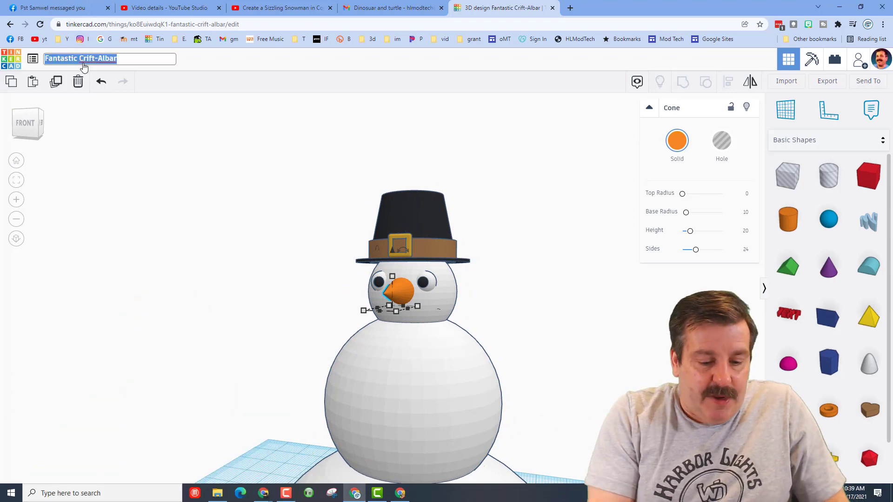
text(snowman mdh5)
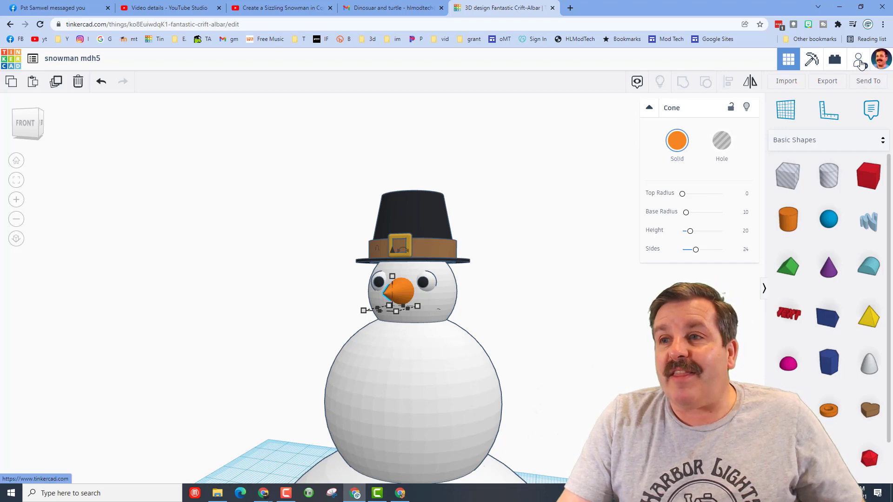
- Generate a collaboration link for the design, copy it and close the Collaborate dialog
click(860, 63)
click(433, 301)
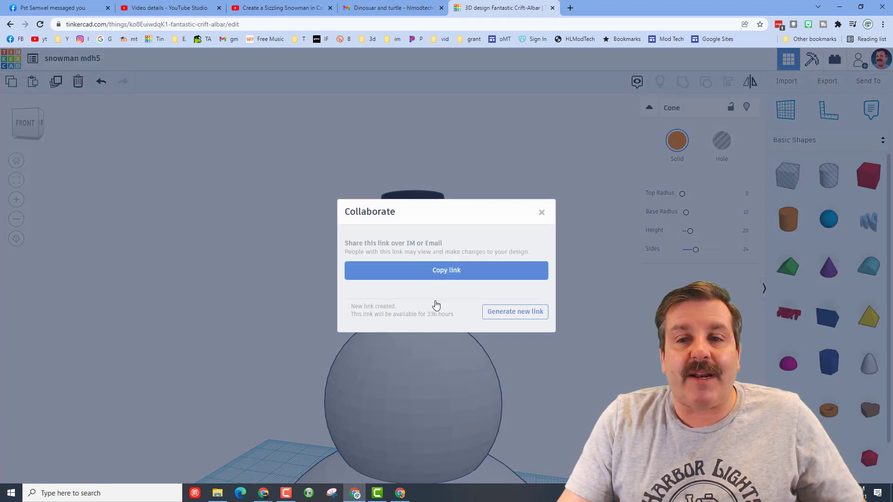
click(462, 275)
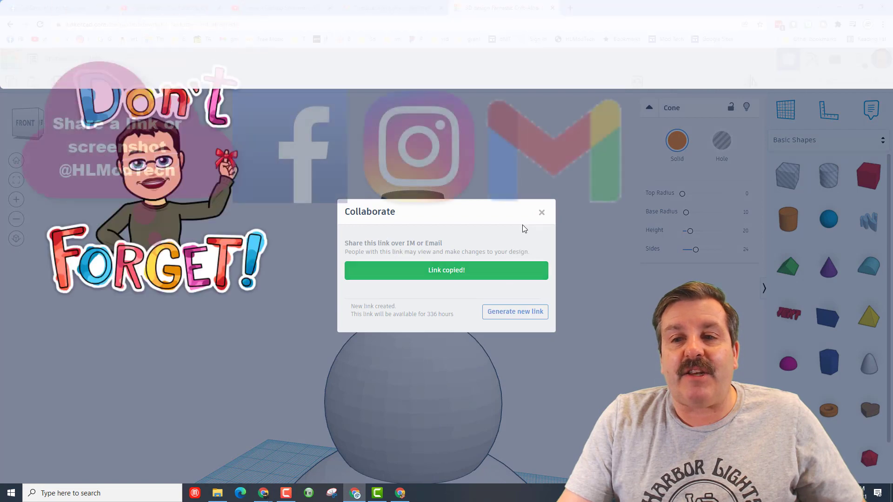
click(541, 212)
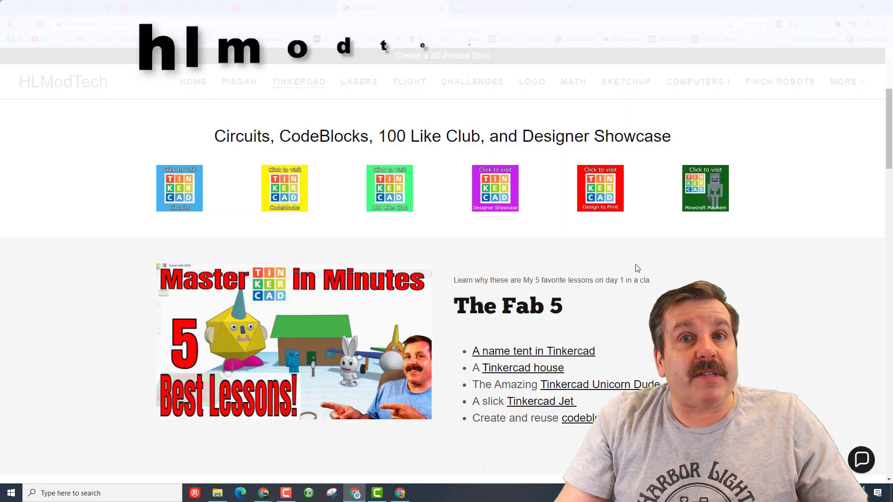
scroll(637, 265, down, 1)
scroll(603, 258, up, 1)
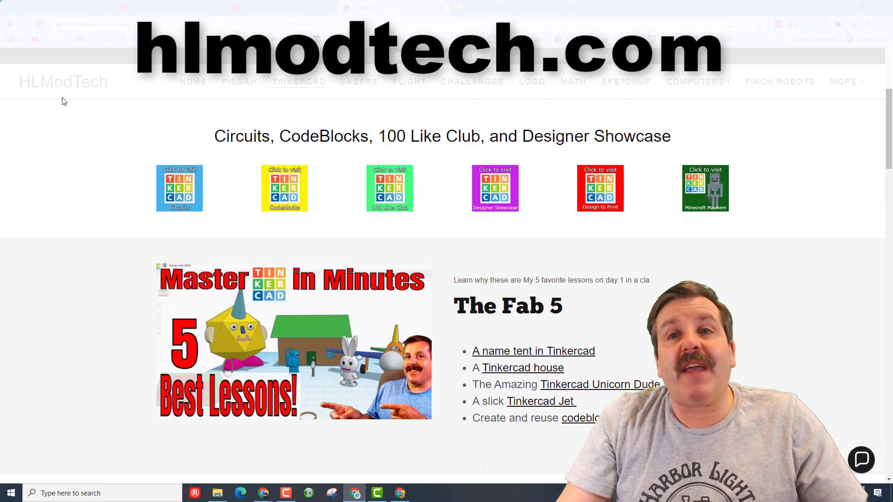